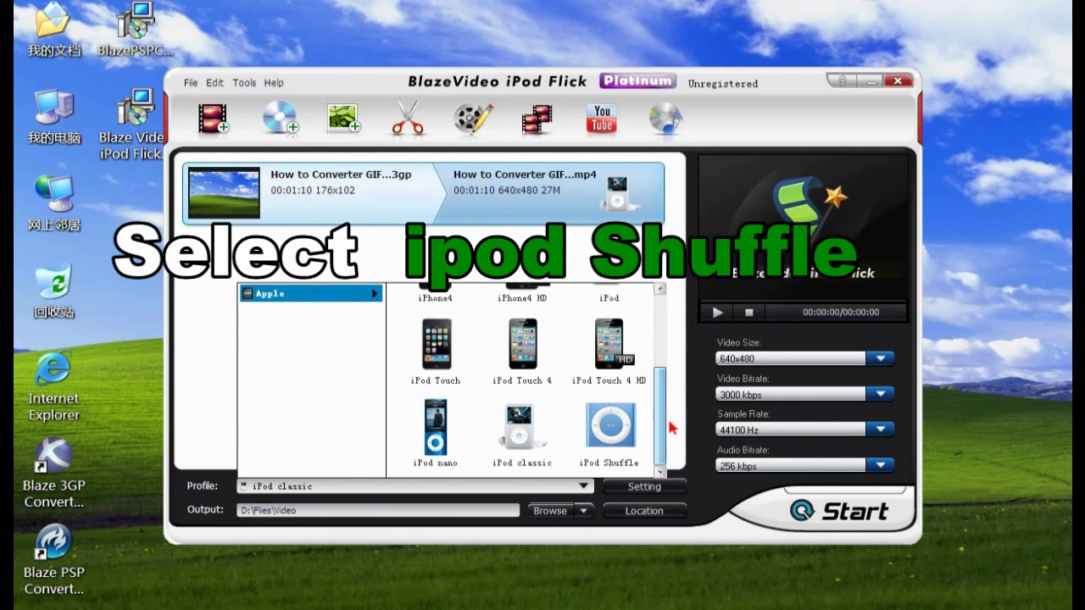
Step: Choose the iPod Shuffle output profile and set its video to 480x320, 29.97 fps and 2000 kbps
click(617, 418)
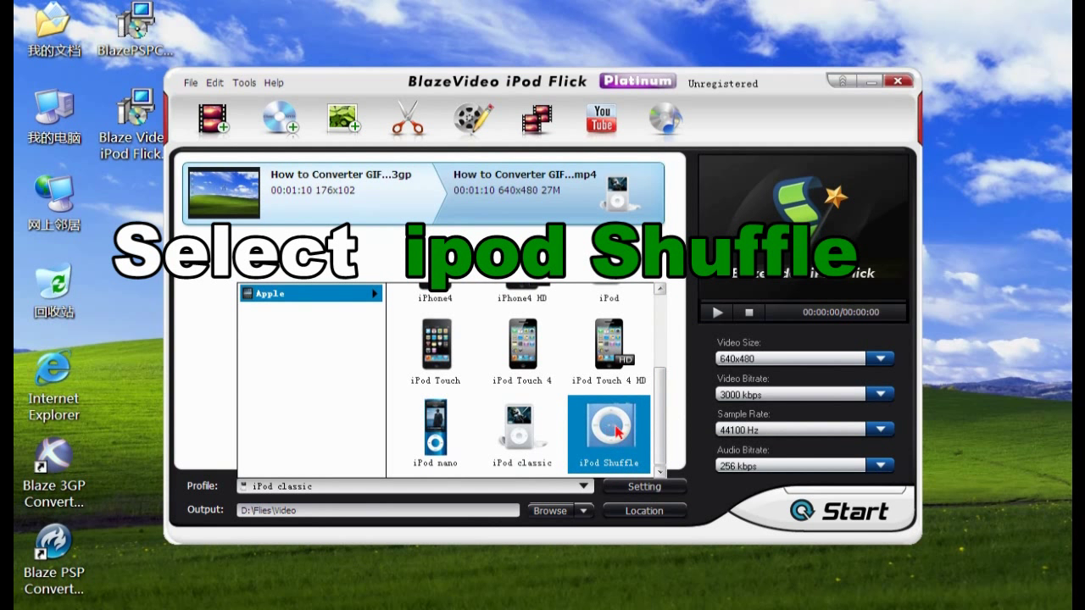
click(616, 431)
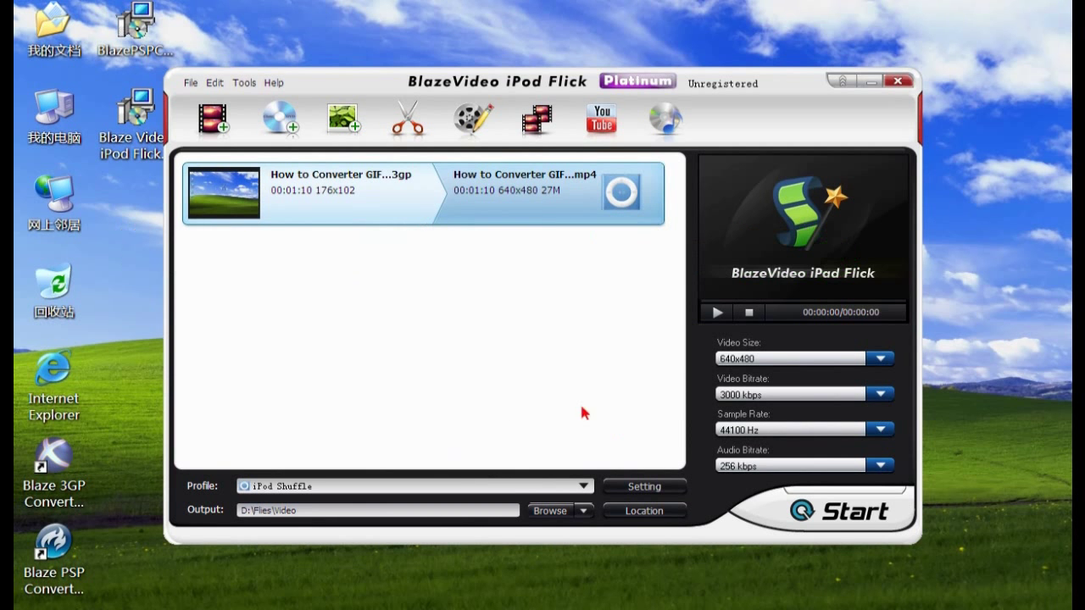
click(622, 489)
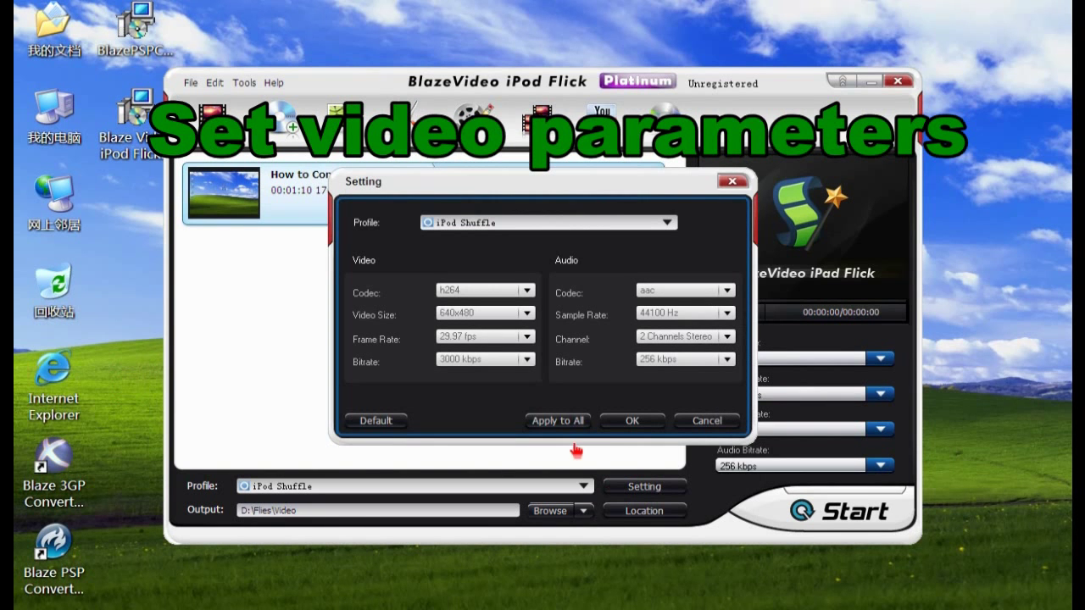
click(514, 313)
click(479, 339)
click(477, 339)
click(465, 366)
click(465, 366)
click(472, 380)
Step: Set the profile's audio to 128 kbps, 1 Channel Mono and 22050 Hz, and accept the settings
click(700, 365)
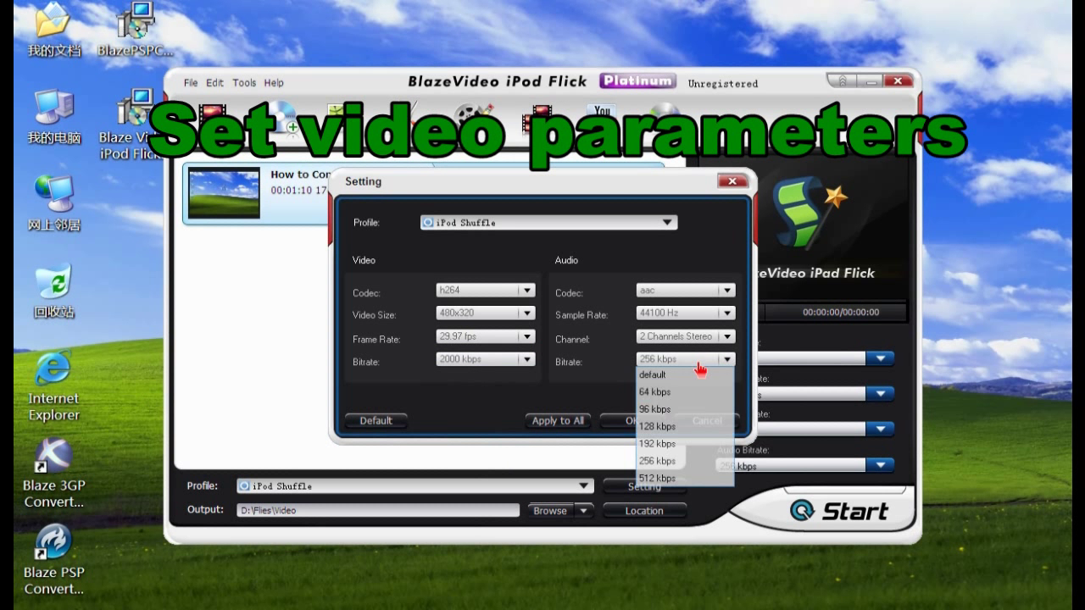
click(670, 426)
click(678, 336)
click(670, 369)
click(654, 314)
click(646, 346)
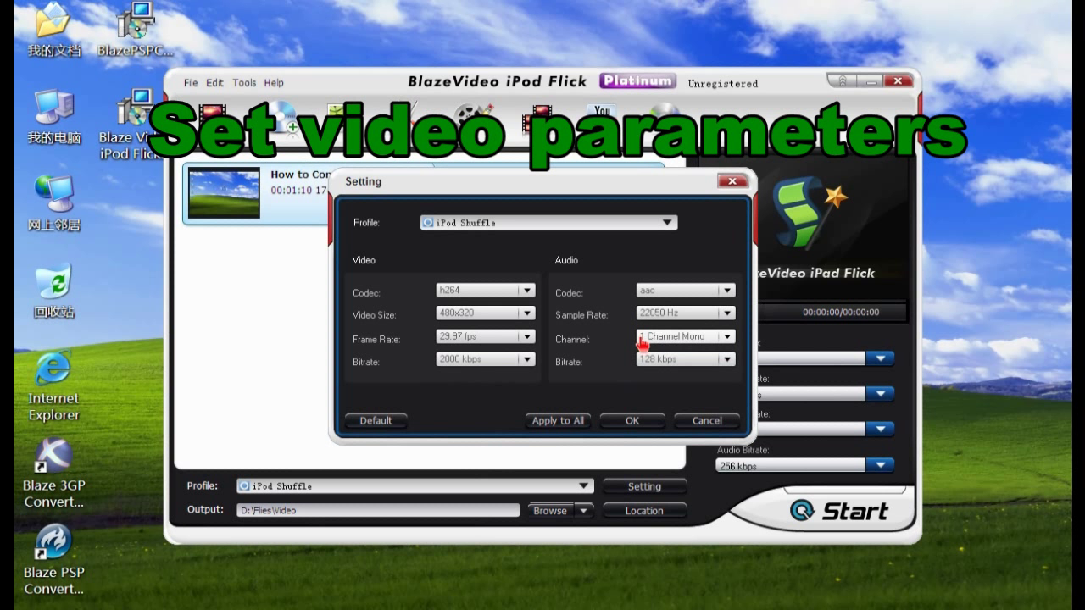
click(633, 421)
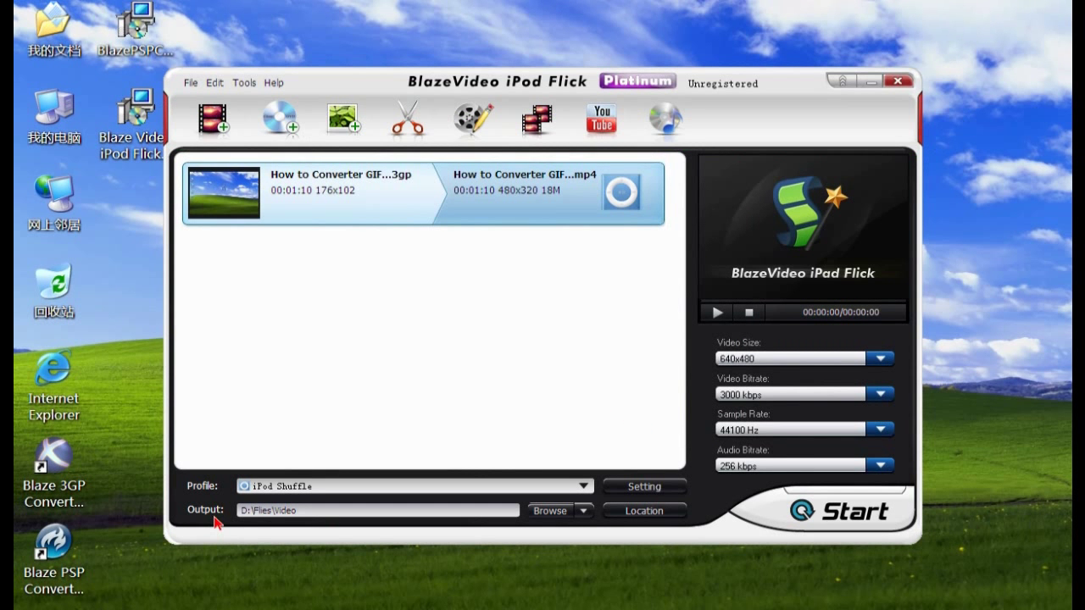
Step: Choose the Video folder inside Flies on drive D as the output location
click(550, 510)
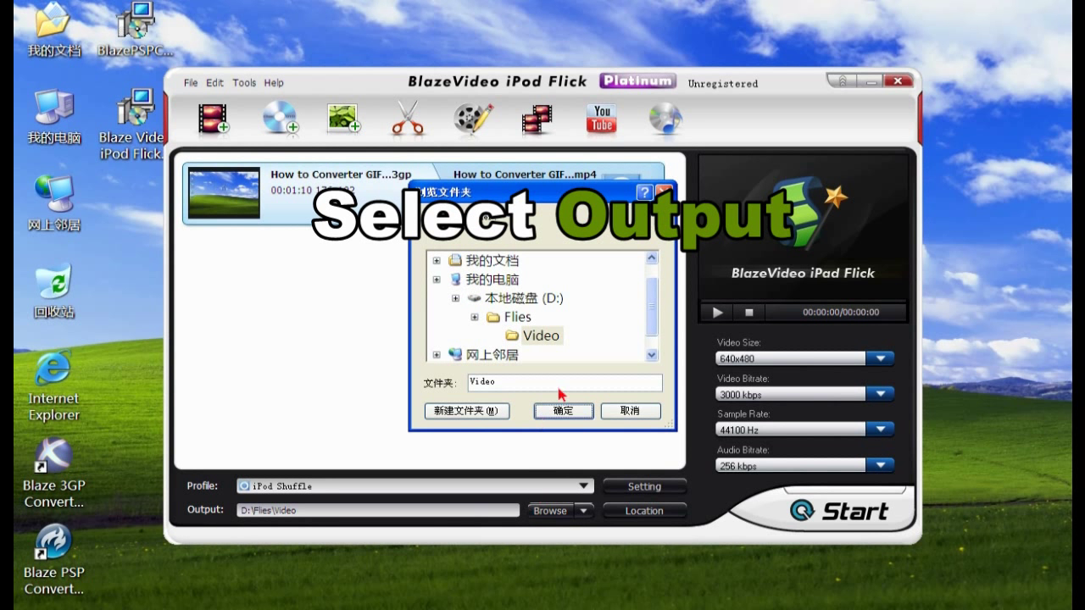
scroll(564, 290, up, 1)
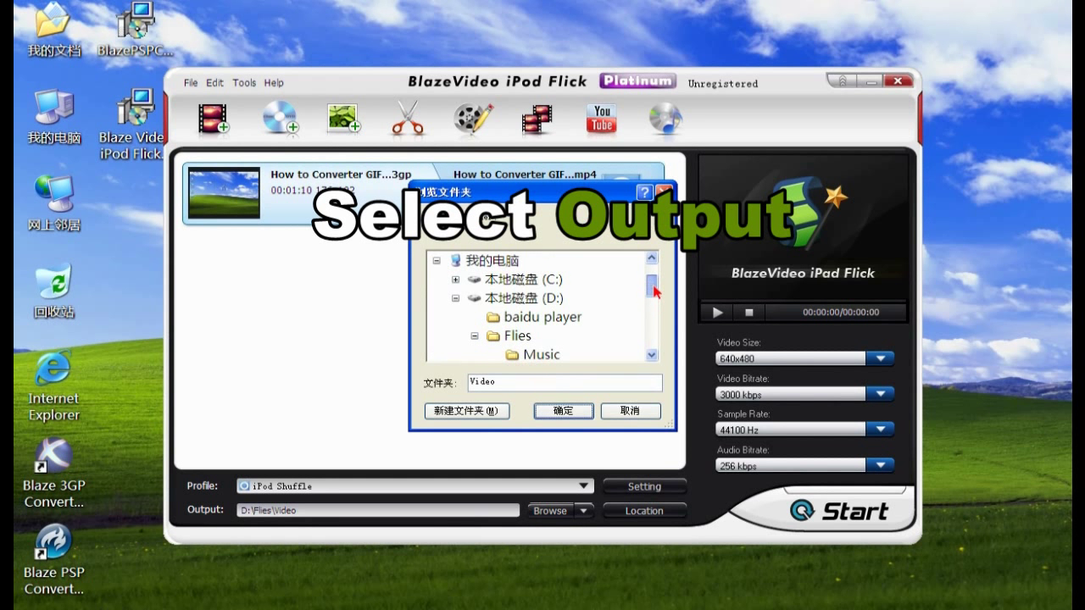
click(519, 301)
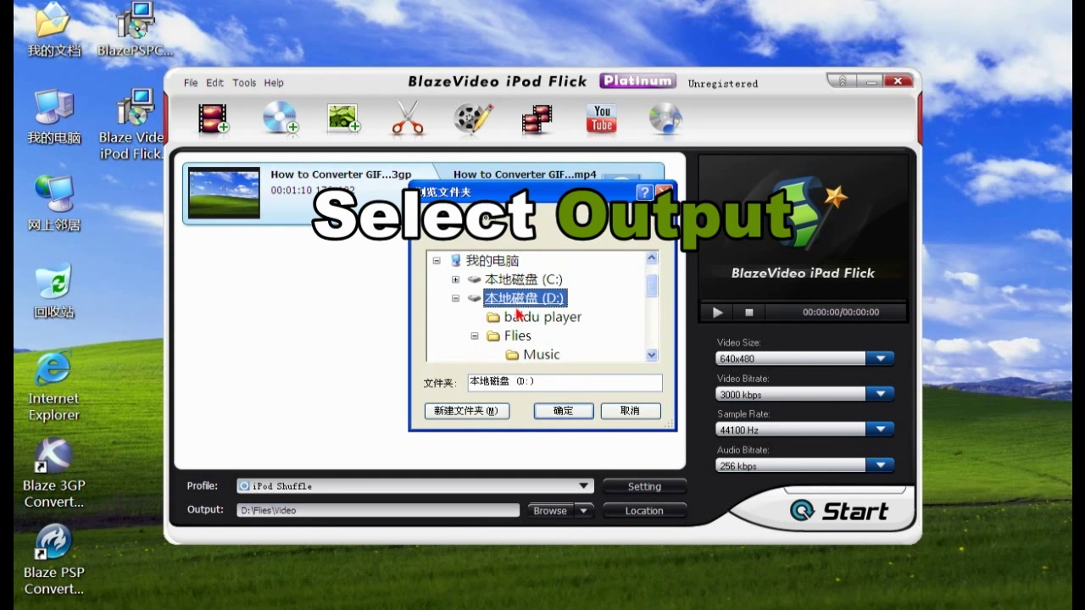
click(517, 336)
scroll(518, 335, down, 1)
click(523, 336)
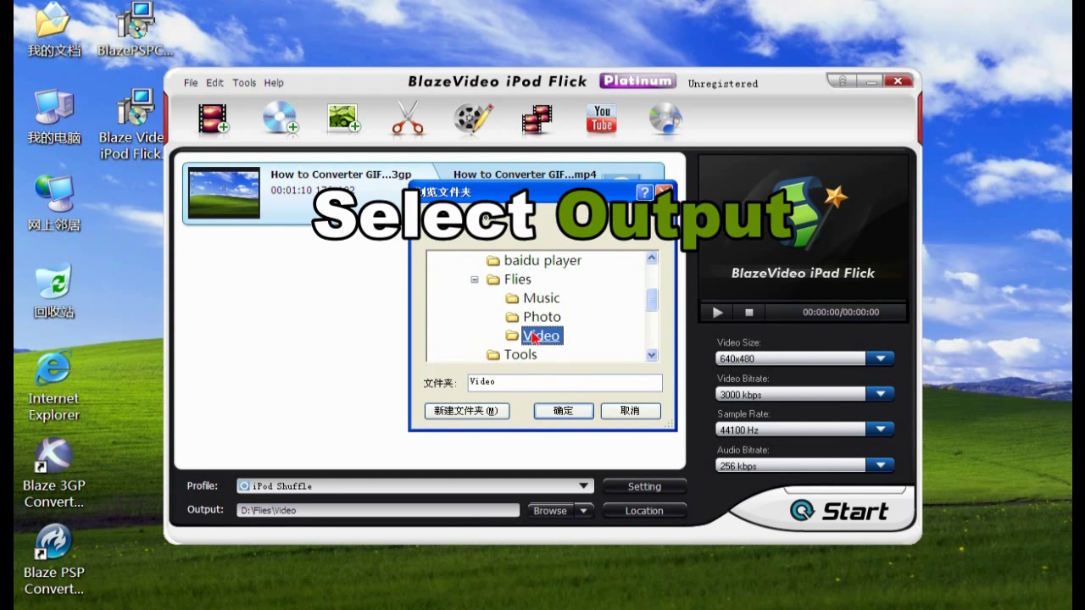
click(559, 413)
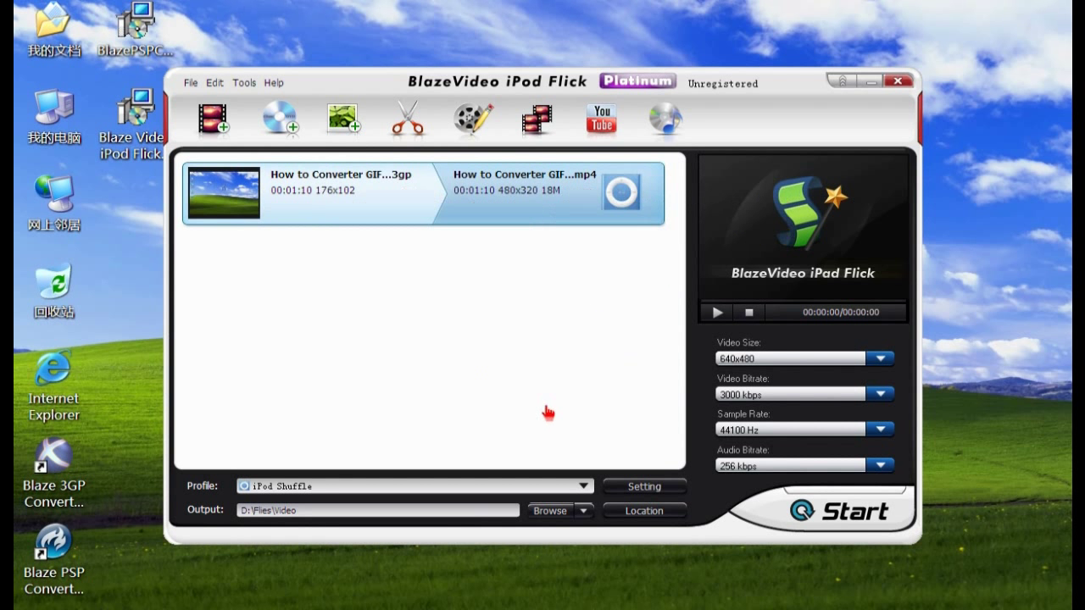
Step: Convert the video using the trial version and select the resulting MP4 in the output folder
click(849, 520)
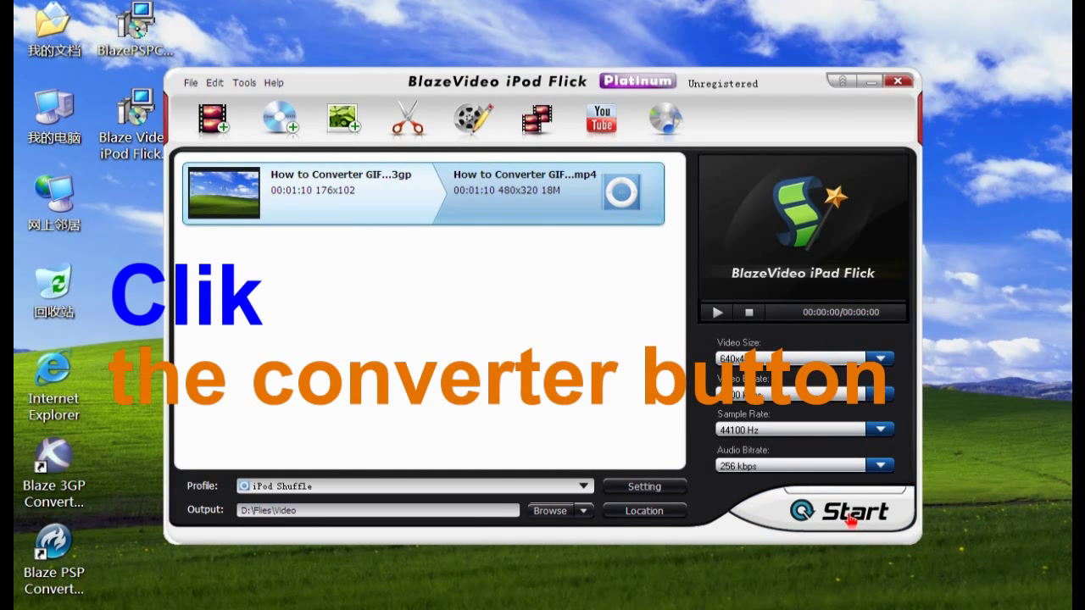
click(619, 450)
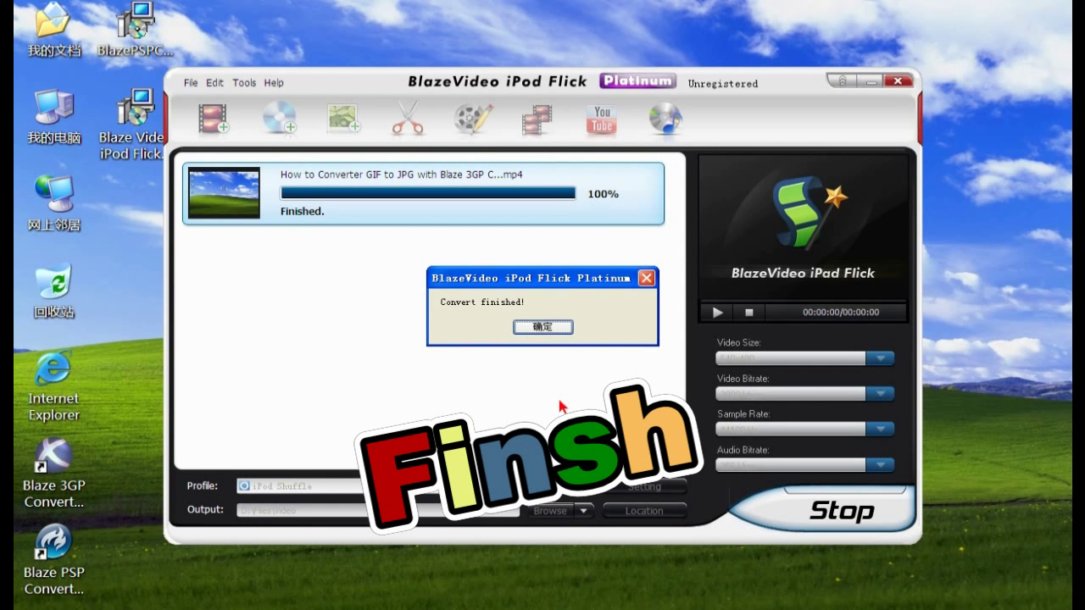
click(564, 328)
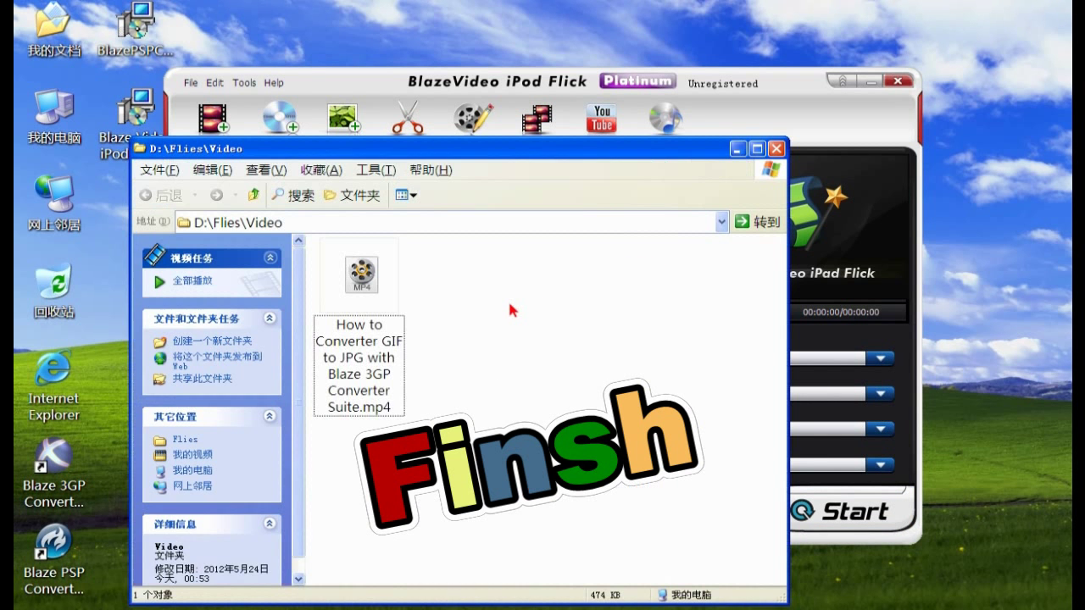
click(361, 303)
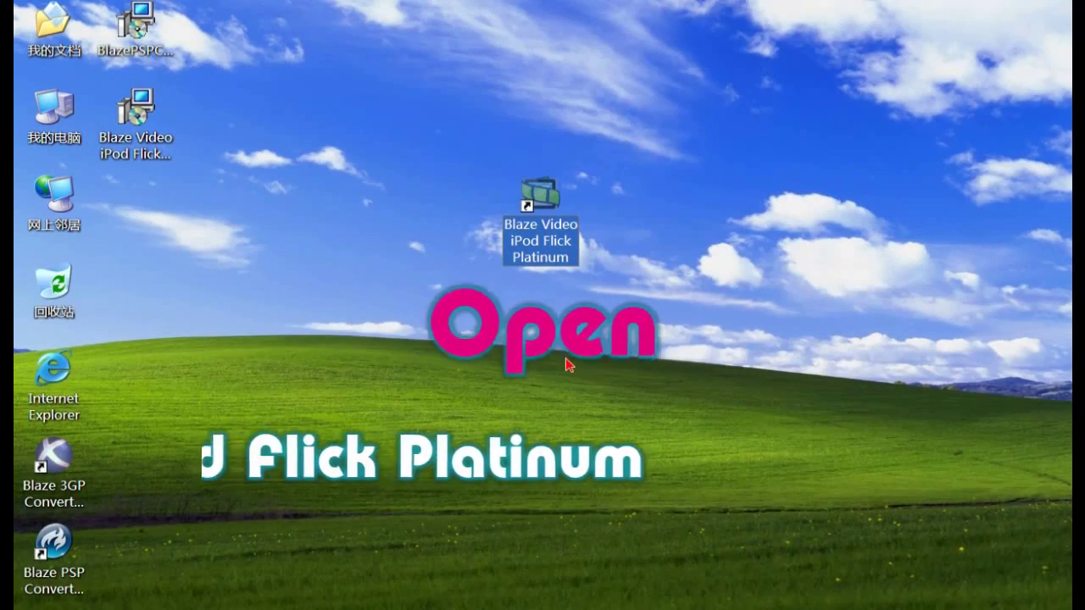
Step: Launch Blaze Video iPod Flick Platinum and add "How to Converter GIF to JPG with Blaze 3GP Converter Suite.3gp" from the Flies folder
click(566, 364)
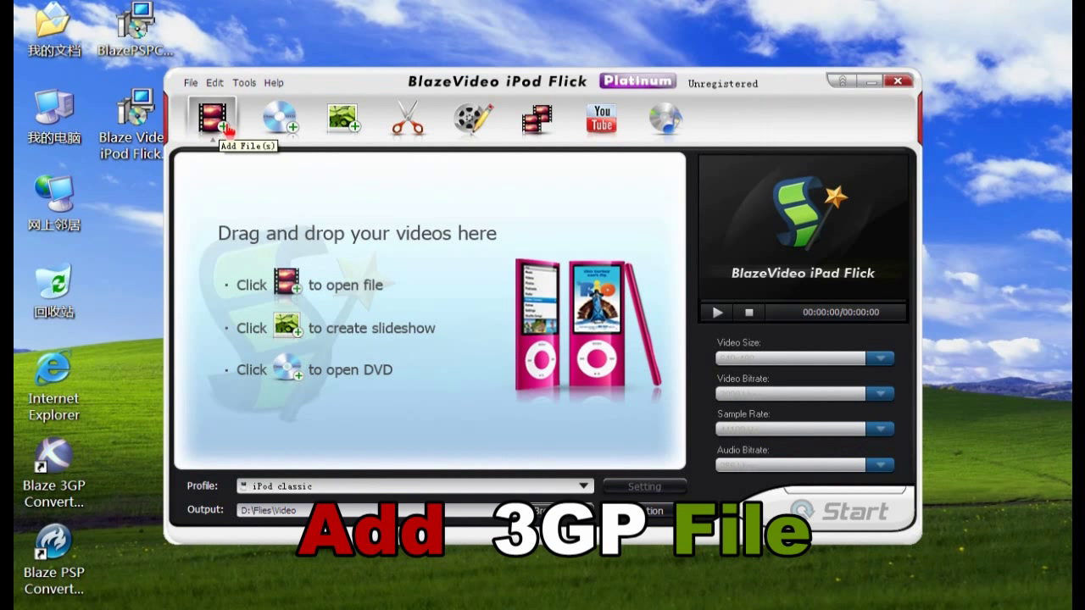
click(227, 129)
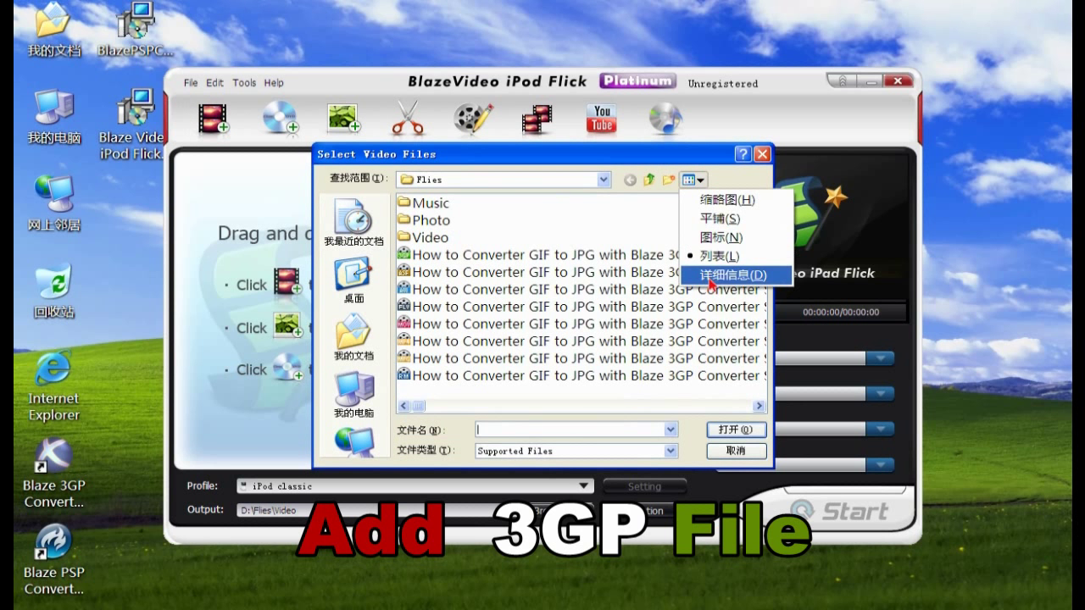
click(710, 275)
drag(618, 208, 790, 212)
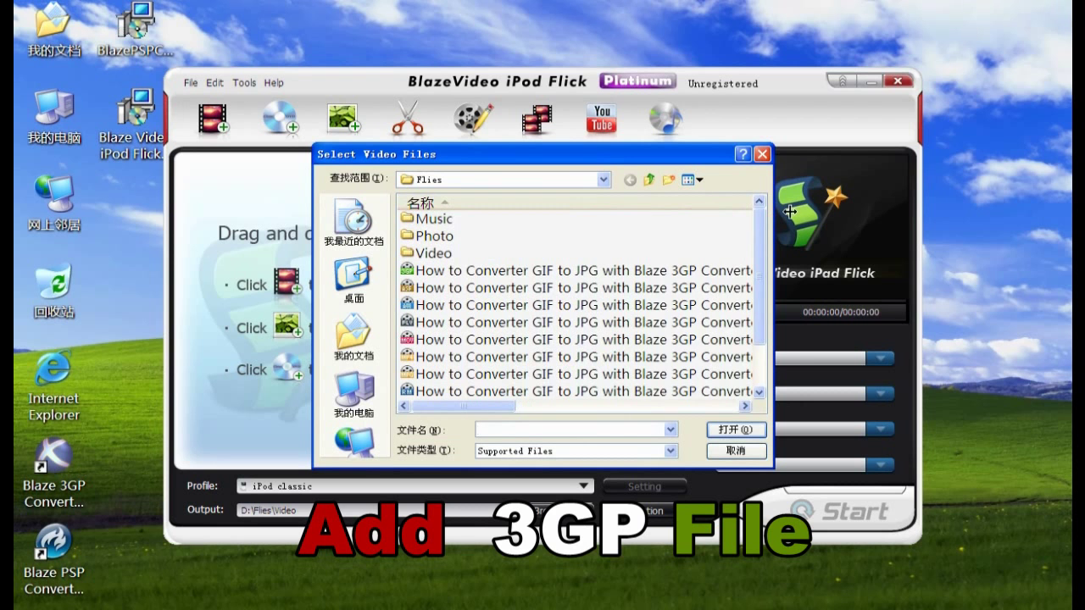
drag(481, 410, 561, 408)
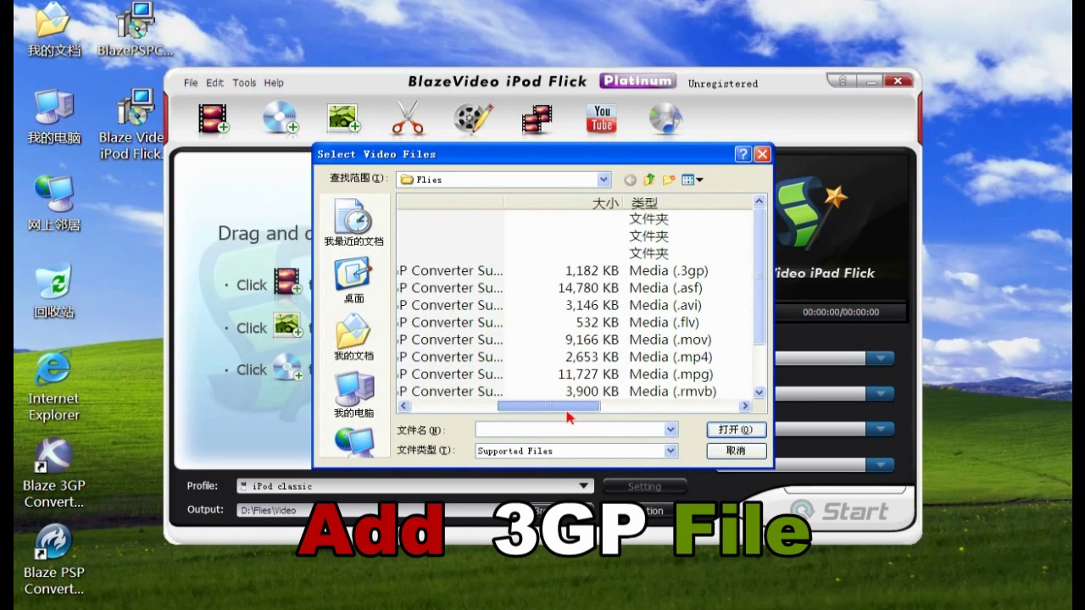
drag(506, 201, 665, 209)
click(526, 271)
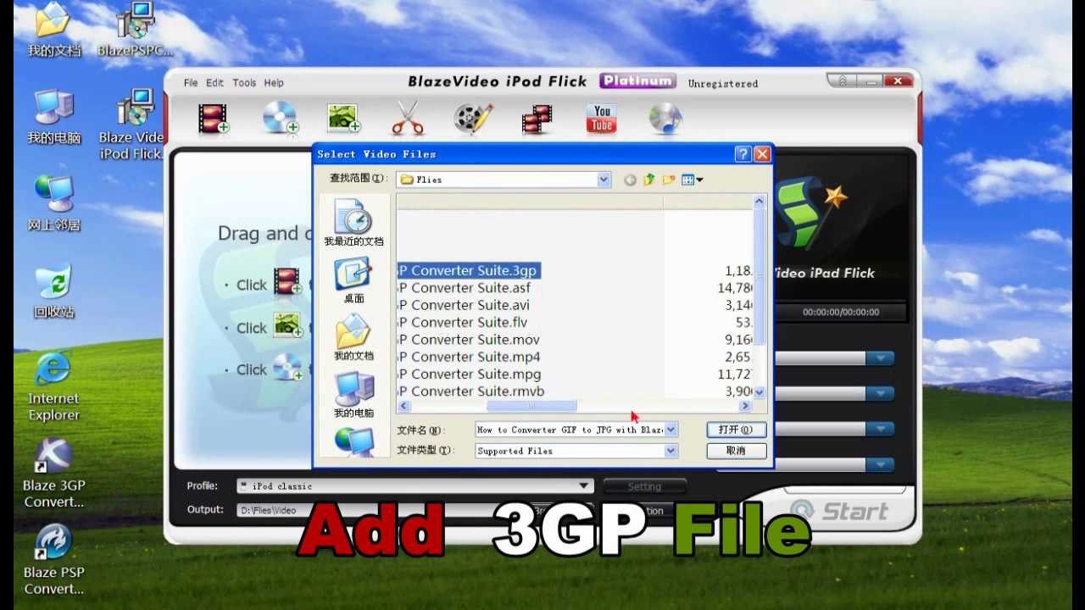
click(739, 429)
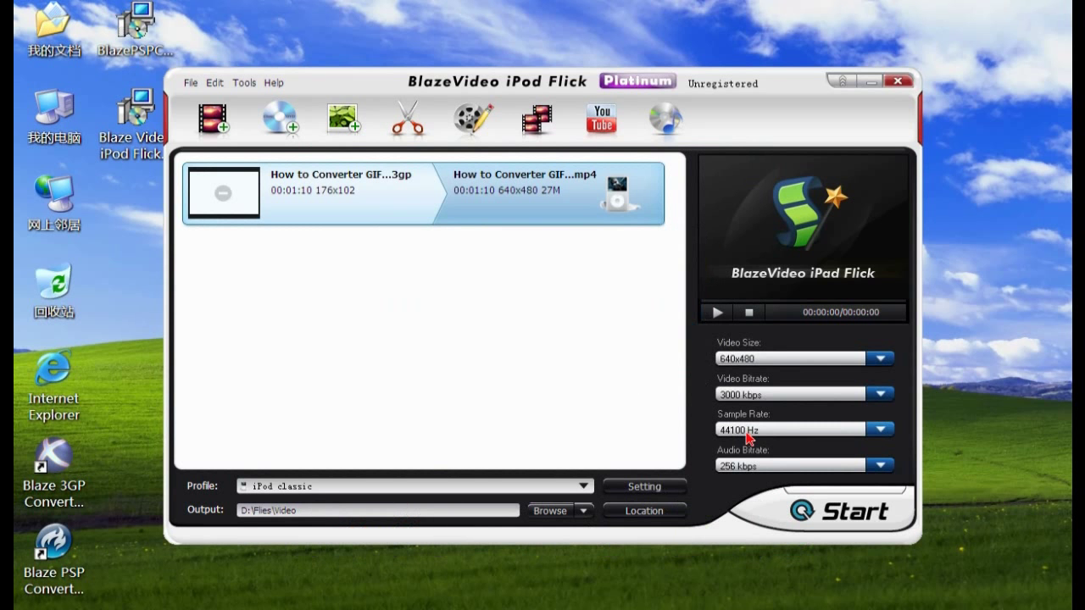
Step: Choose iPod Shuffle from the Apple devices as the output profile for the added video
click(273, 488)
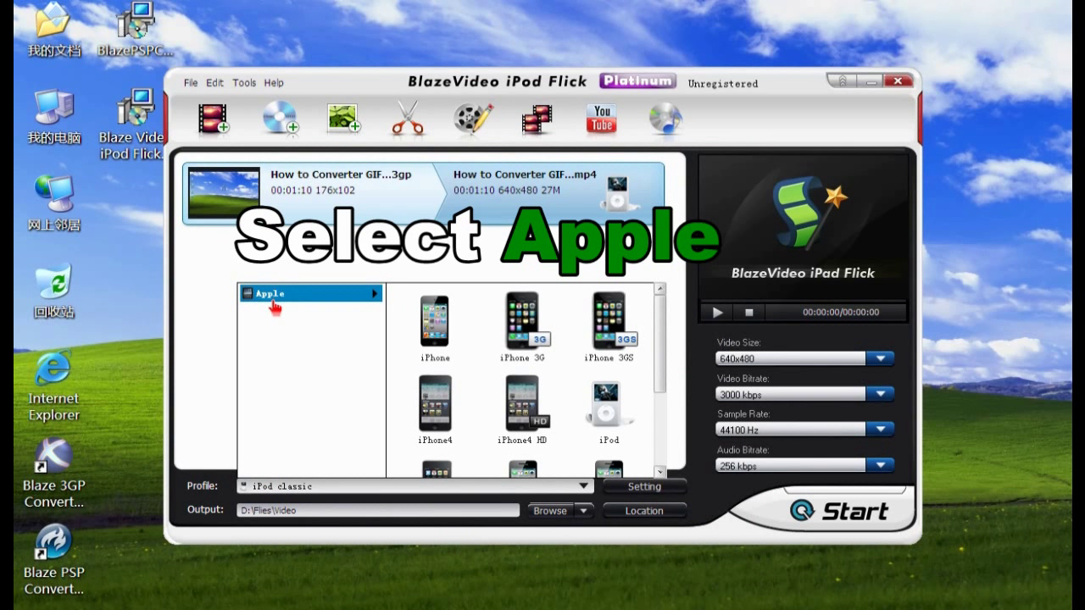
click(598, 315)
drag(660, 315, 672, 422)
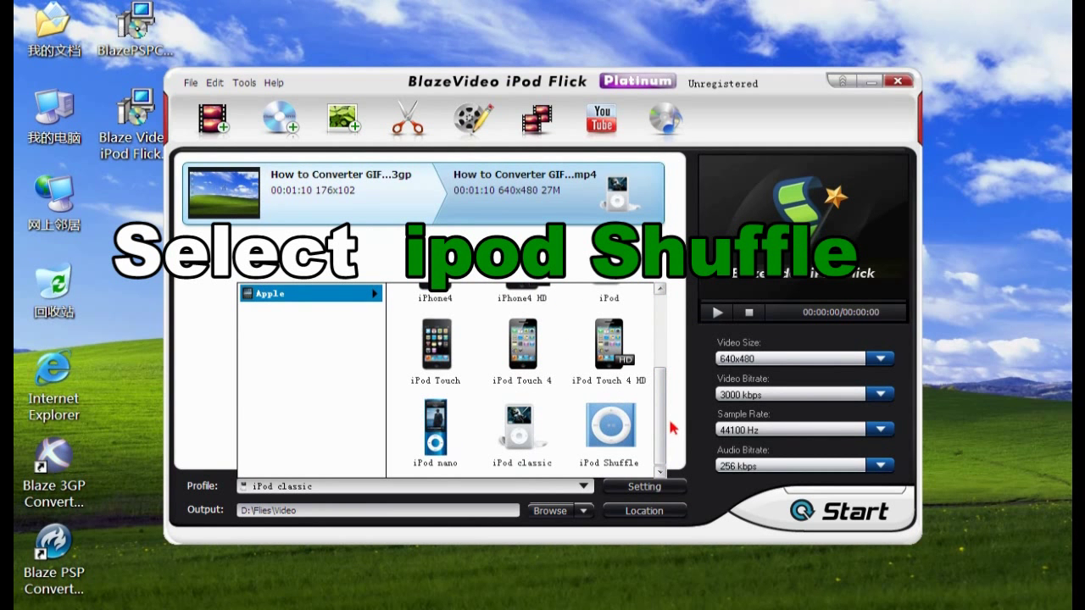
click(619, 420)
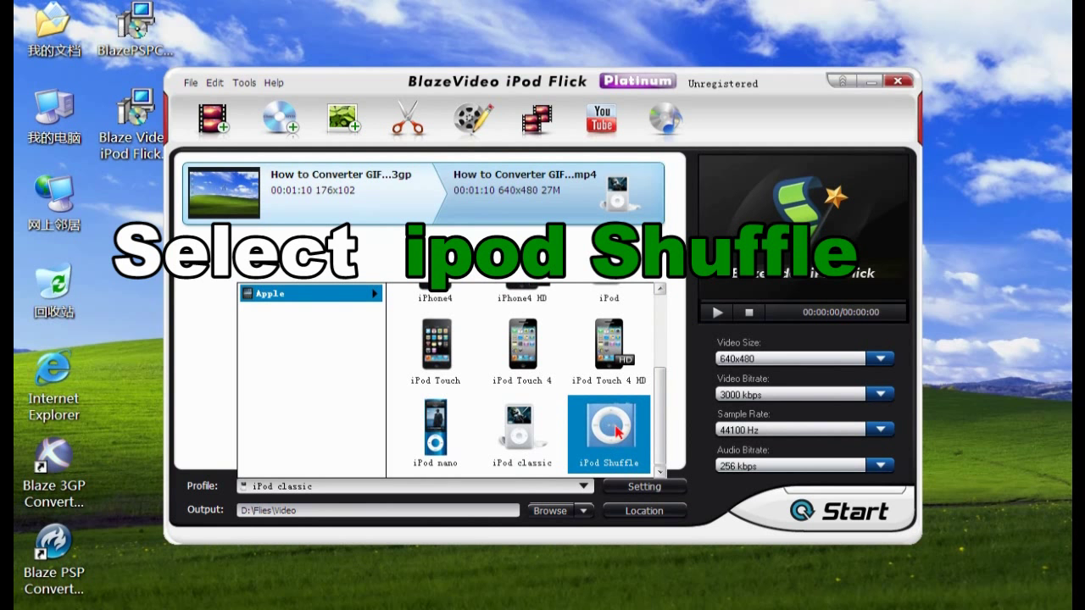
click(616, 430)
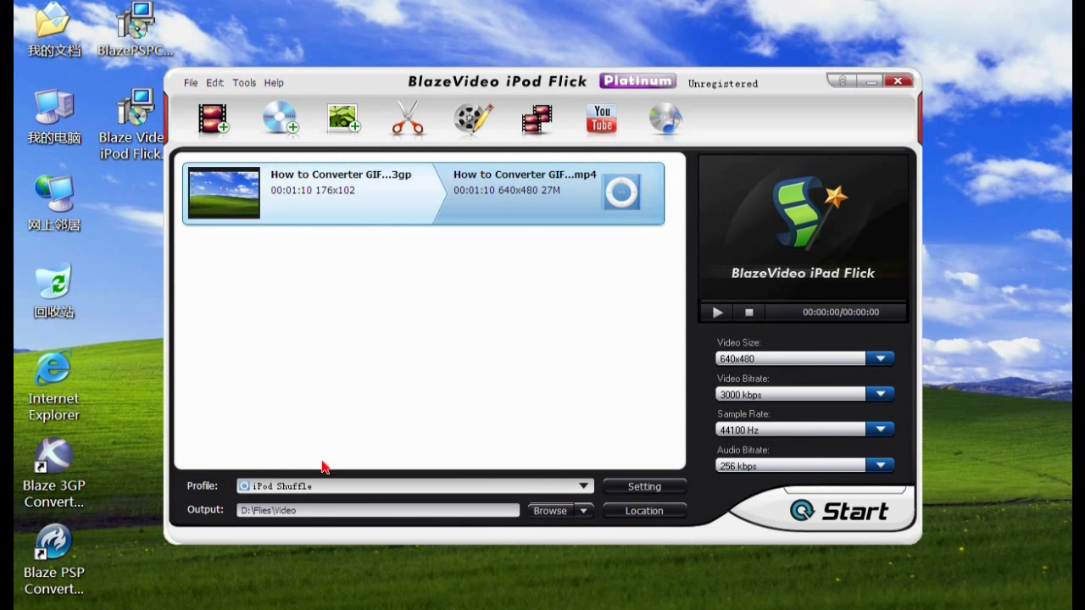
Step: Set the iPod Shuffle profile's video size to 480x320, frame rate to 29.97 fps and video bitrate to 2000 kbps
click(621, 490)
click(514, 313)
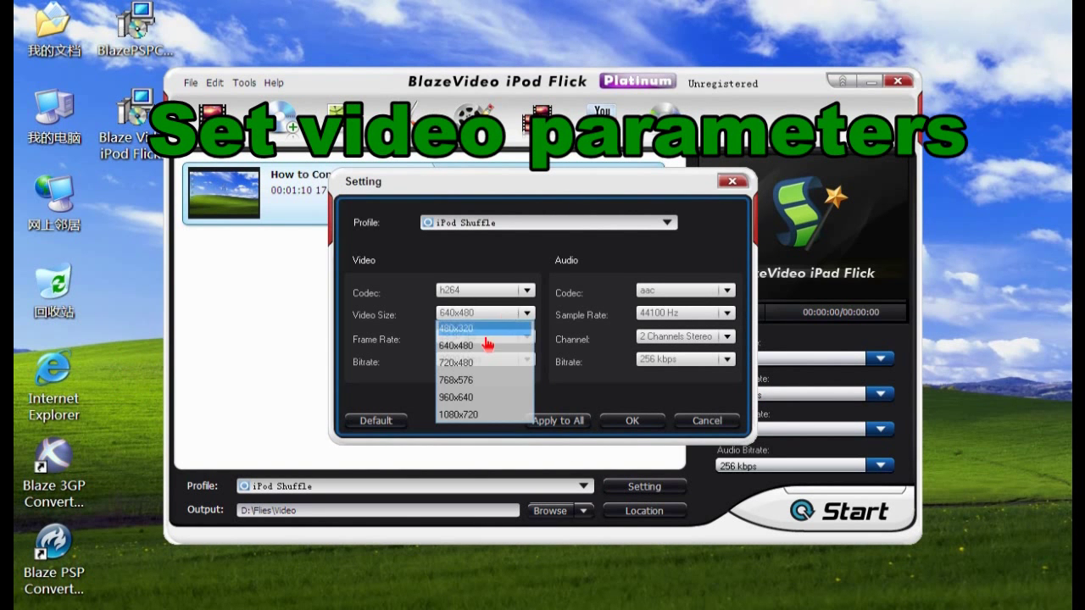
click(477, 334)
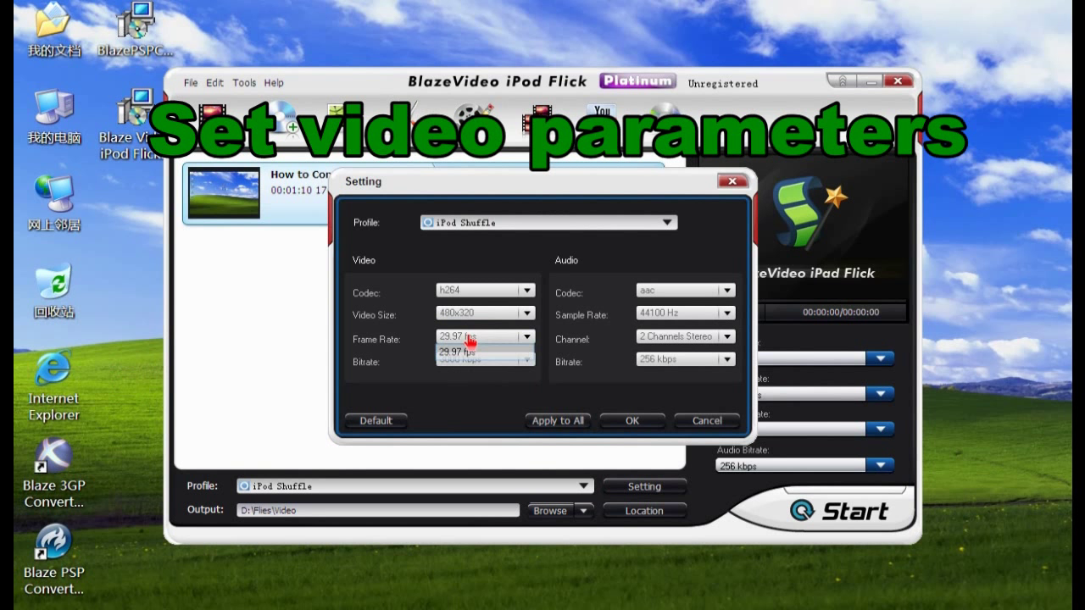
click(466, 366)
click(467, 380)
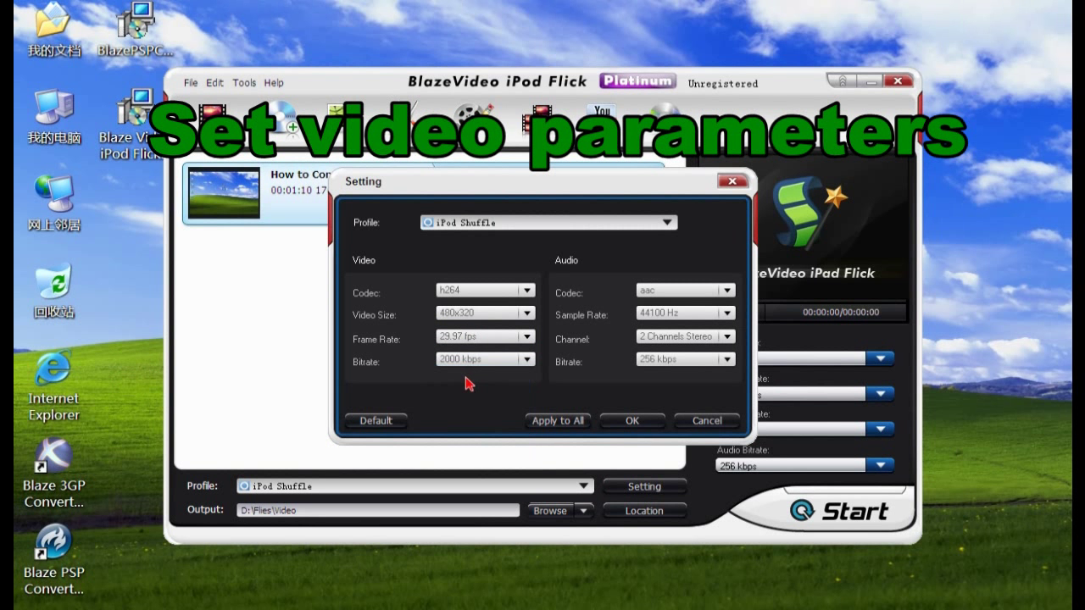
Step: Set the audio bitrate to 128 kbps, channel to 1 Channel Mono and sample rate to 22050 Hz, and accept the settings
click(712, 361)
click(670, 426)
click(674, 339)
click(670, 371)
click(654, 313)
click(651, 349)
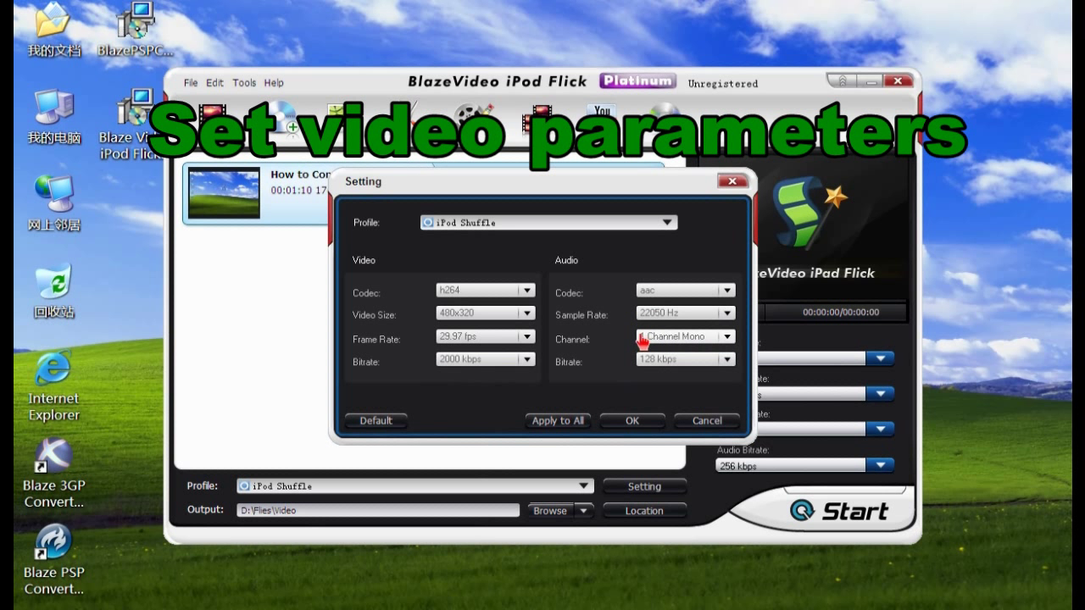
click(637, 422)
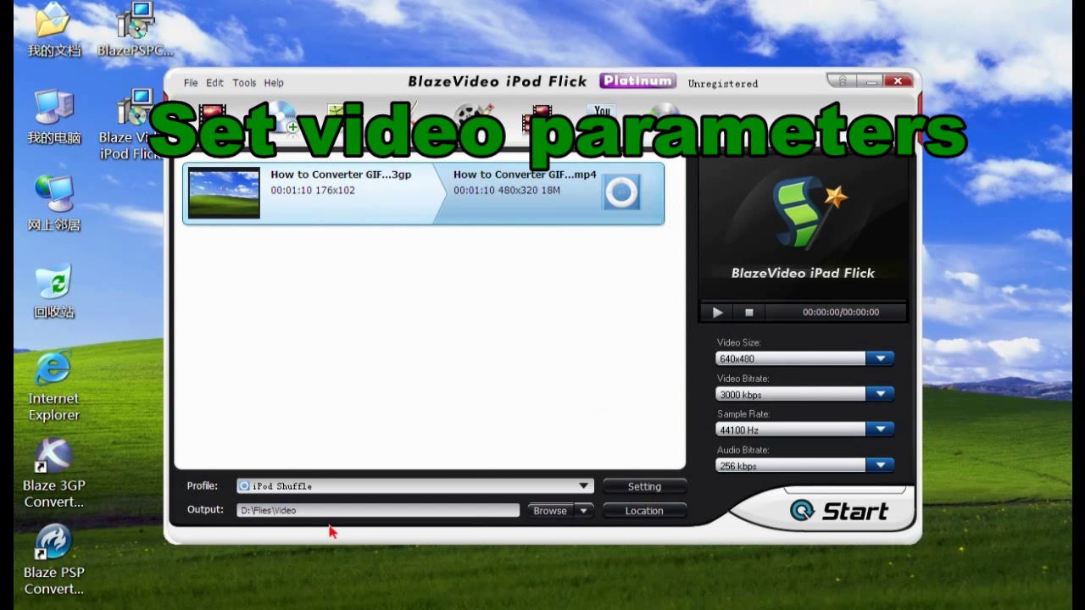
Step: Set the output folder to D:\Flies\Video
click(550, 511)
scroll(649, 303, down, 1)
scroll(649, 303, up, 1)
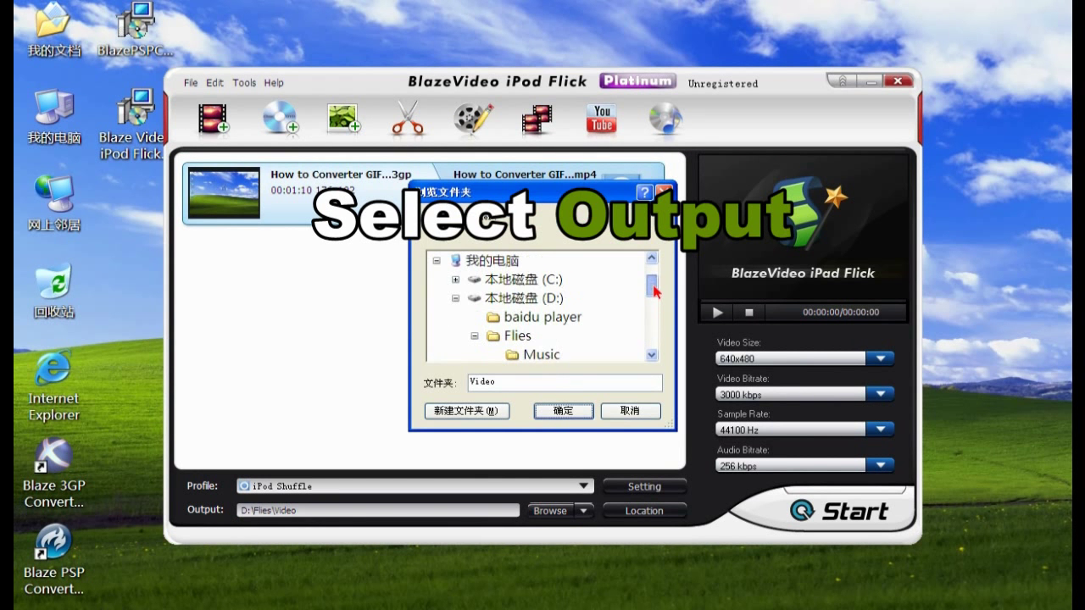
click(519, 300)
click(519, 338)
click(523, 338)
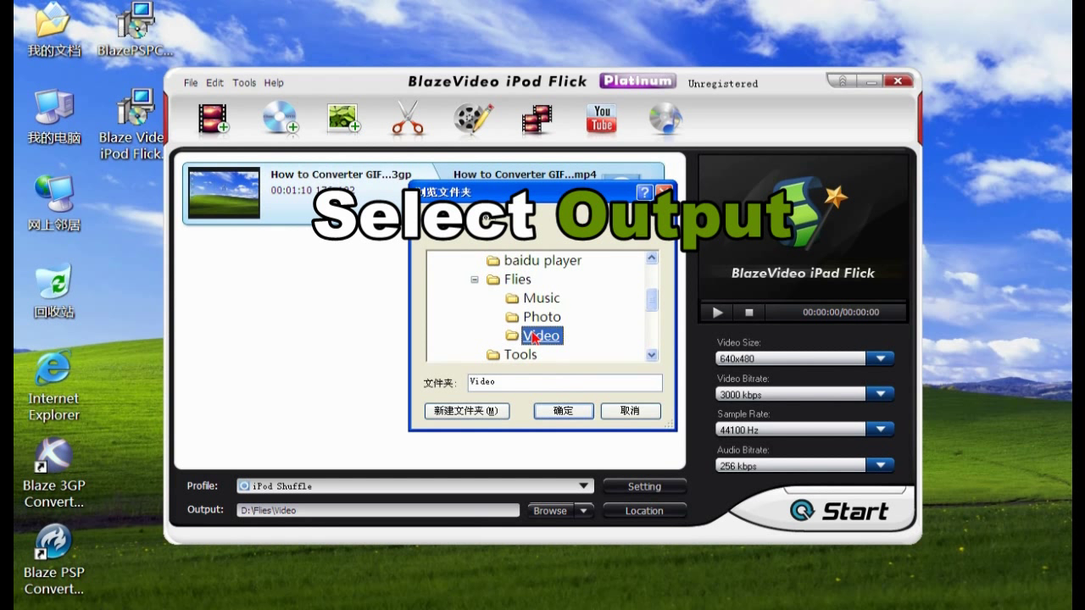
click(561, 413)
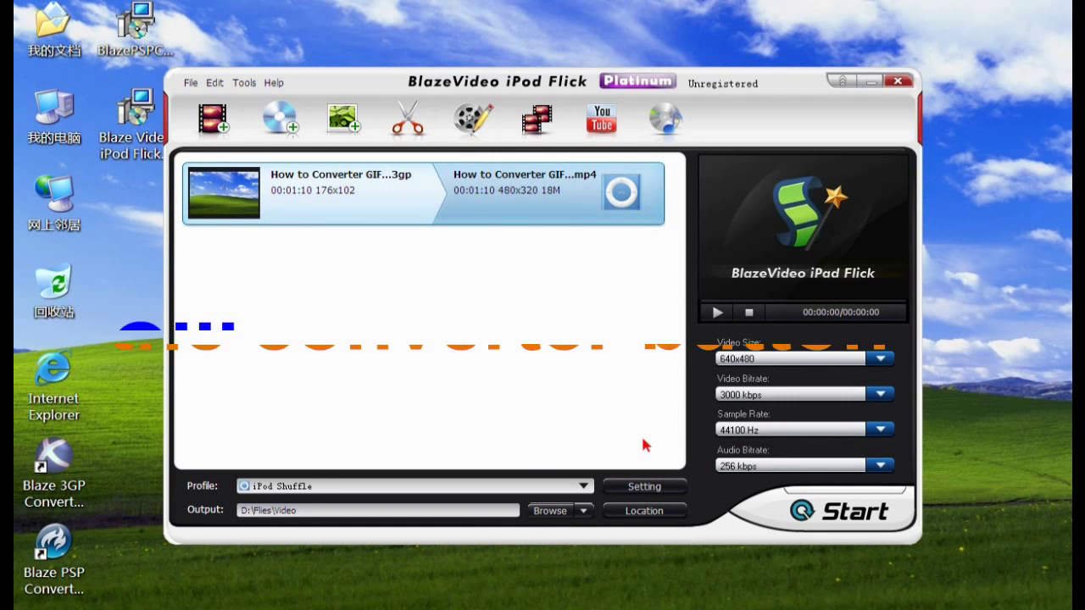
Step: Run the conversion in trial mode and select the converted MP4 file in the Video folder
click(847, 518)
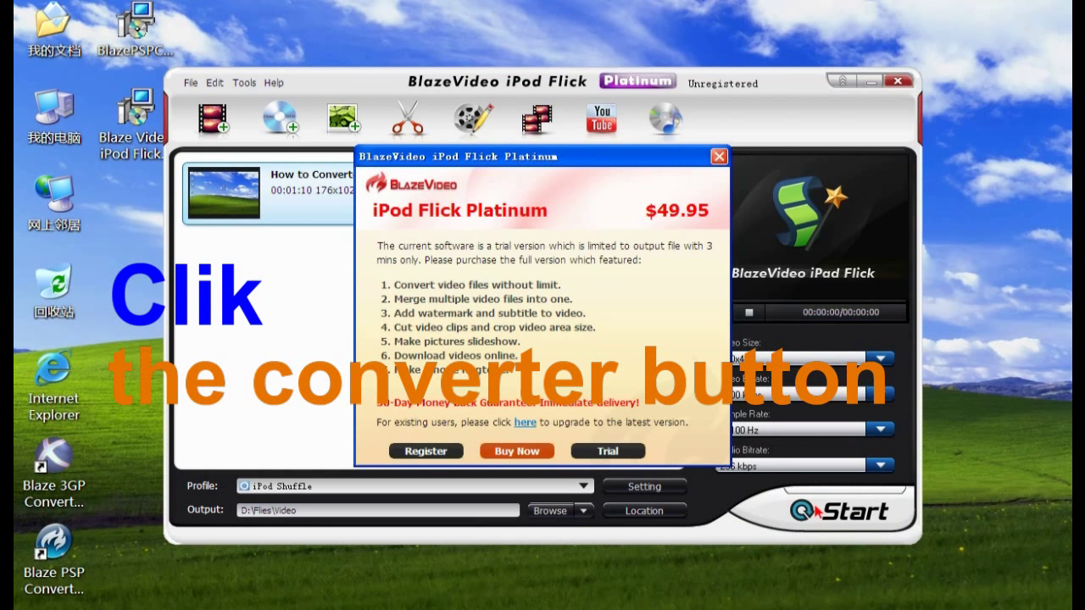
click(607, 451)
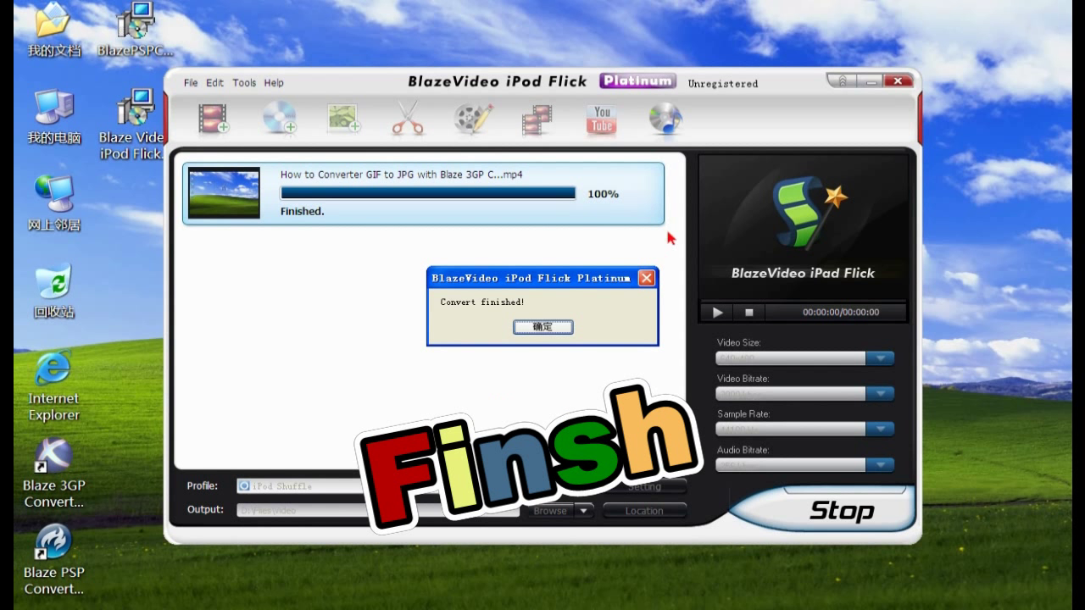
click(568, 326)
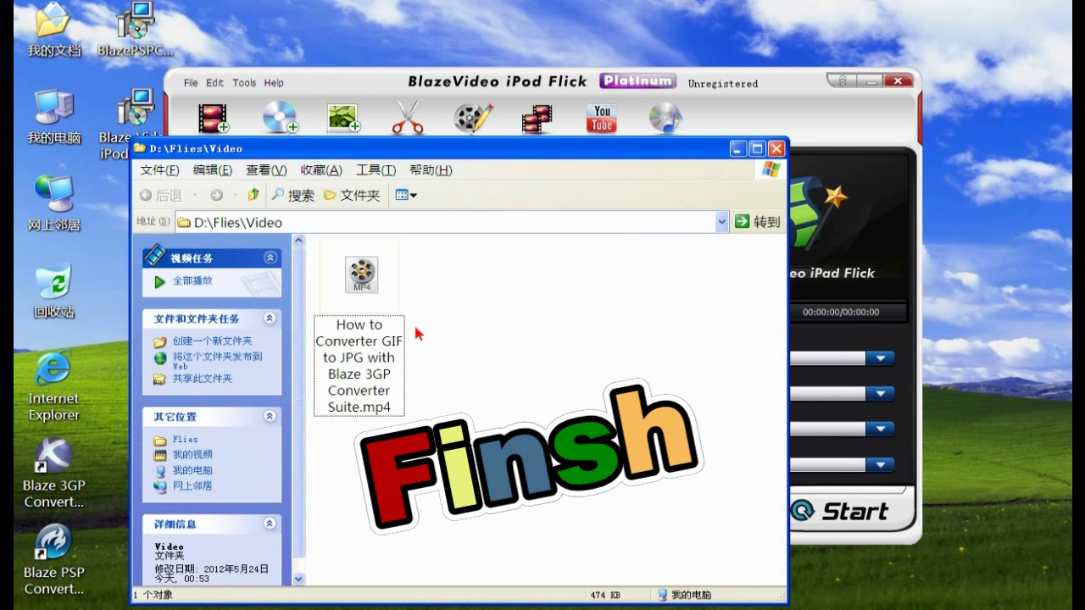
click(365, 307)
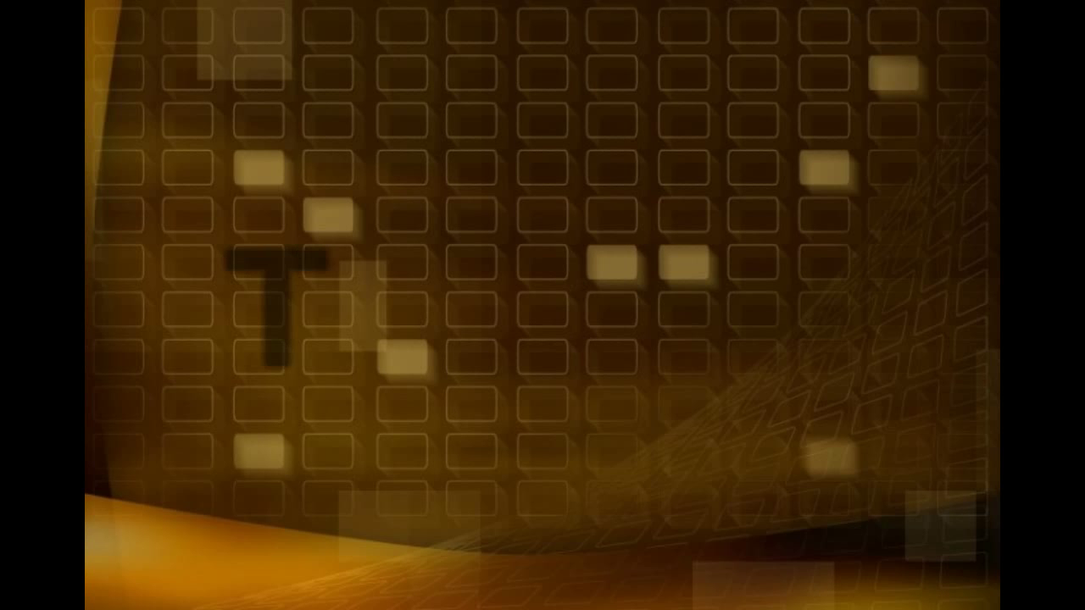